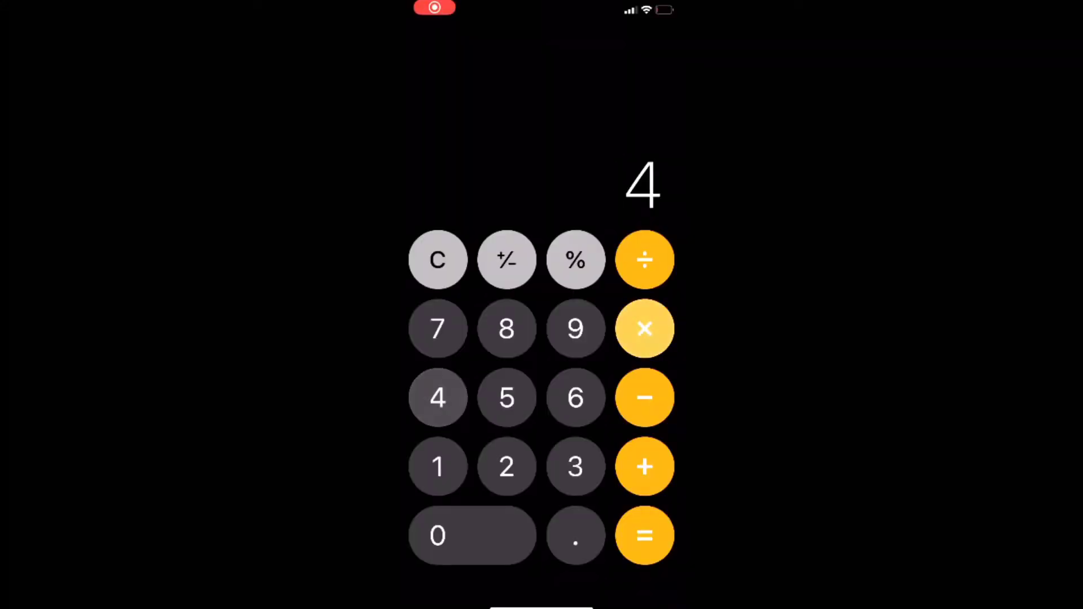
Multiply 84 by 4 so the Calculator display shows 336
click(645, 536)
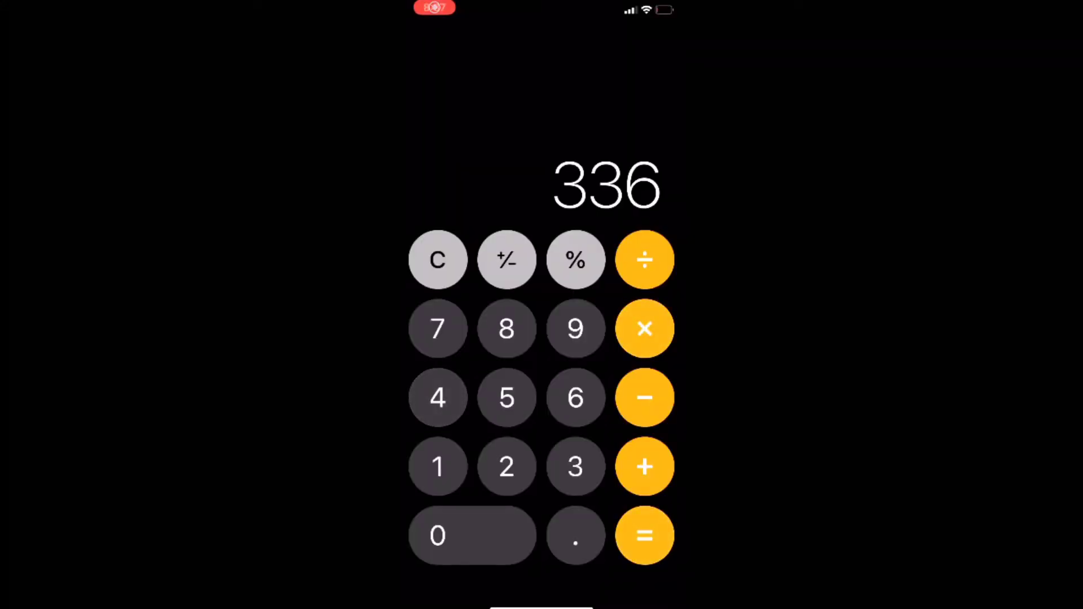